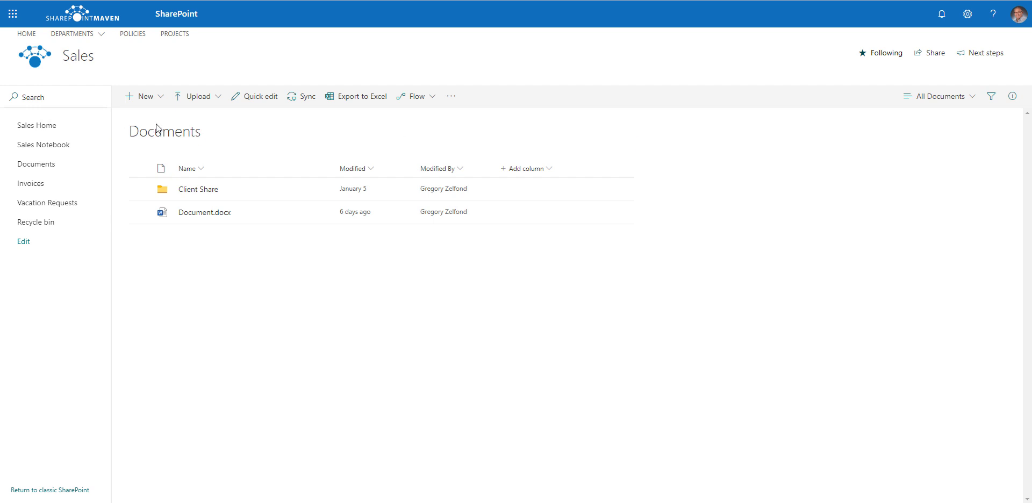
# Step: Go to the Sales home page, open its Documents library, and view the site settings panel
pyautogui.click(61, 127)
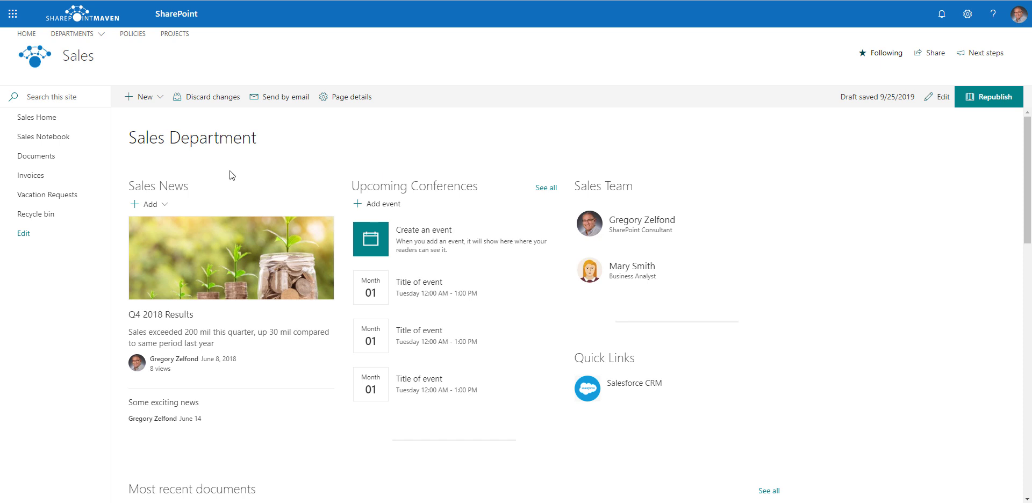
pyautogui.click(43, 158)
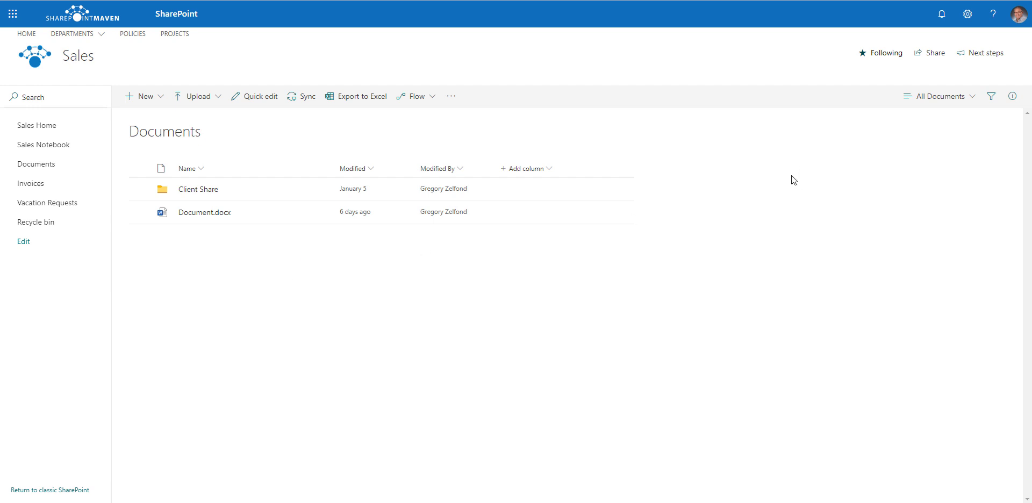
pyautogui.click(967, 14)
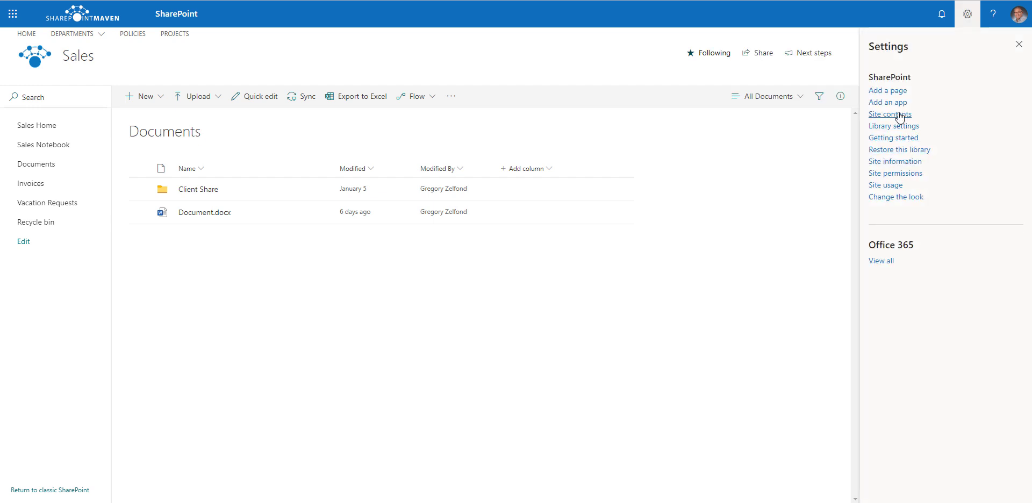
pyautogui.click(1018, 45)
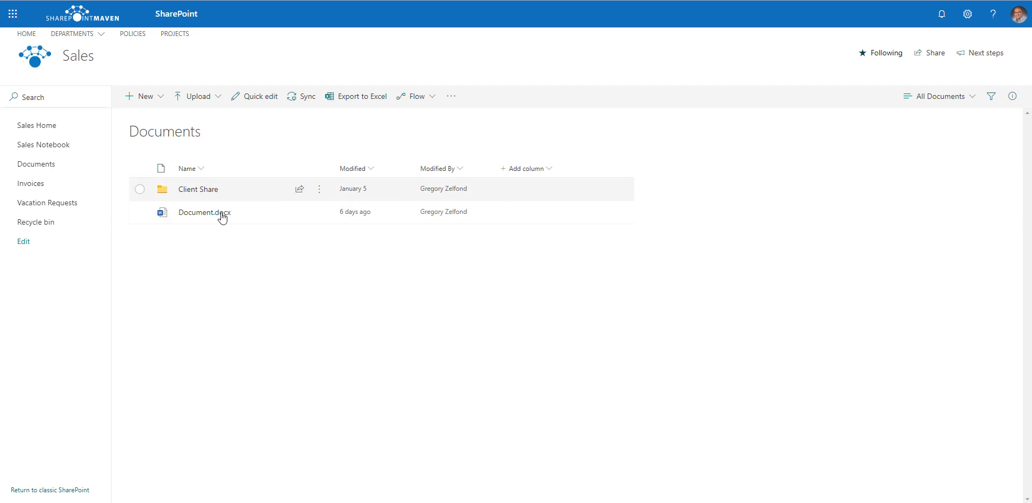
# Step: Check the New item and Upload options in the Sales Documents library
pyautogui.click(162, 104)
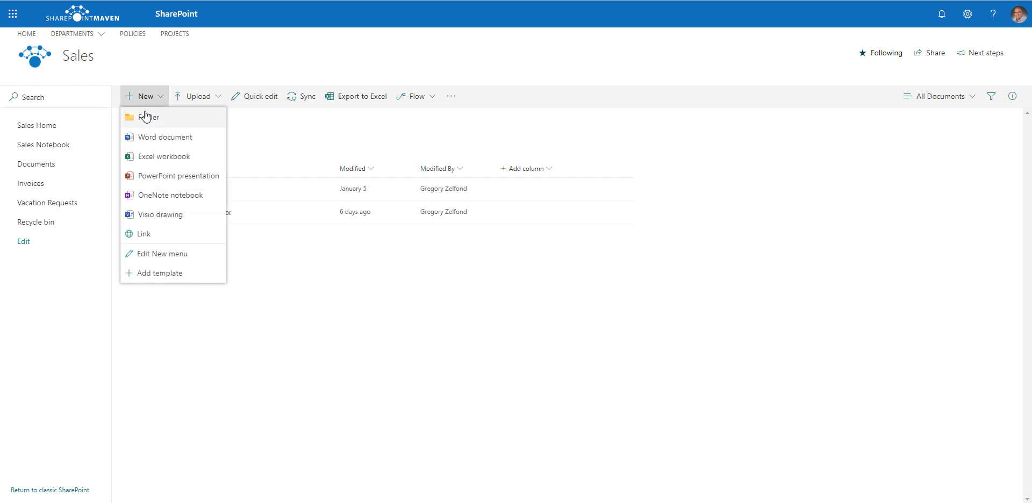
pyautogui.click(225, 87)
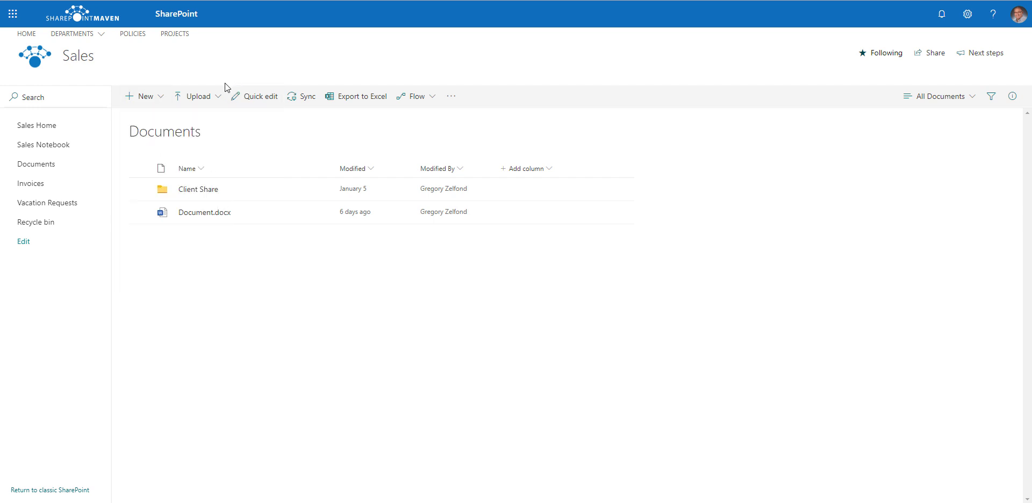
pyautogui.click(160, 100)
pyautogui.click(283, 61)
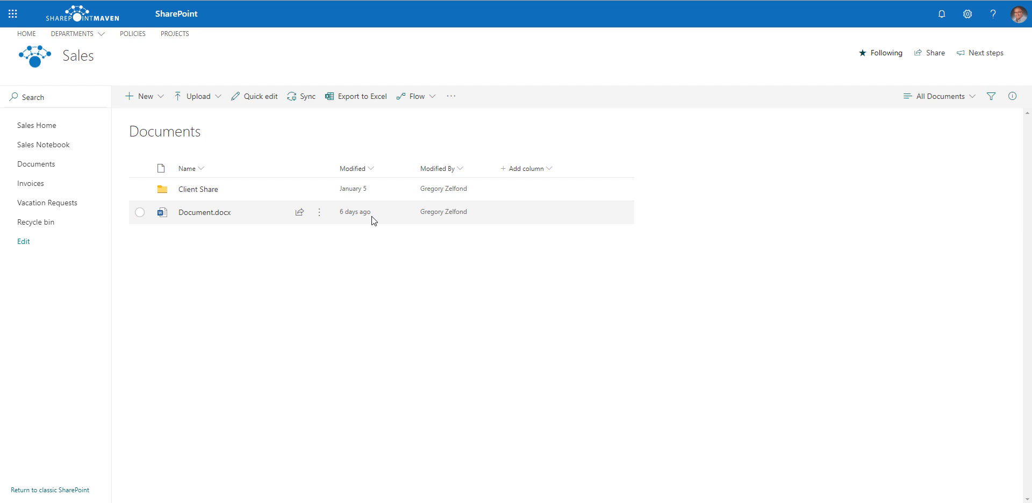
pyautogui.click(199, 96)
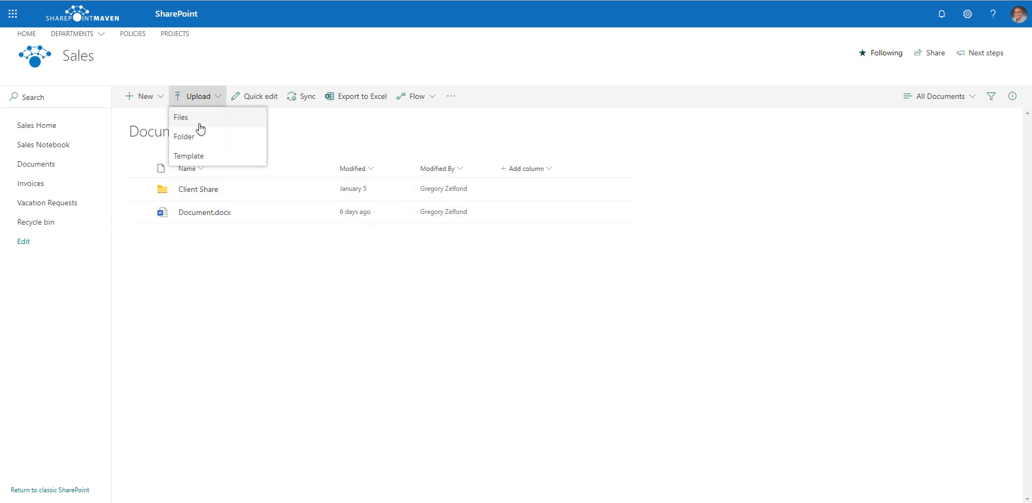
pyautogui.click(367, 62)
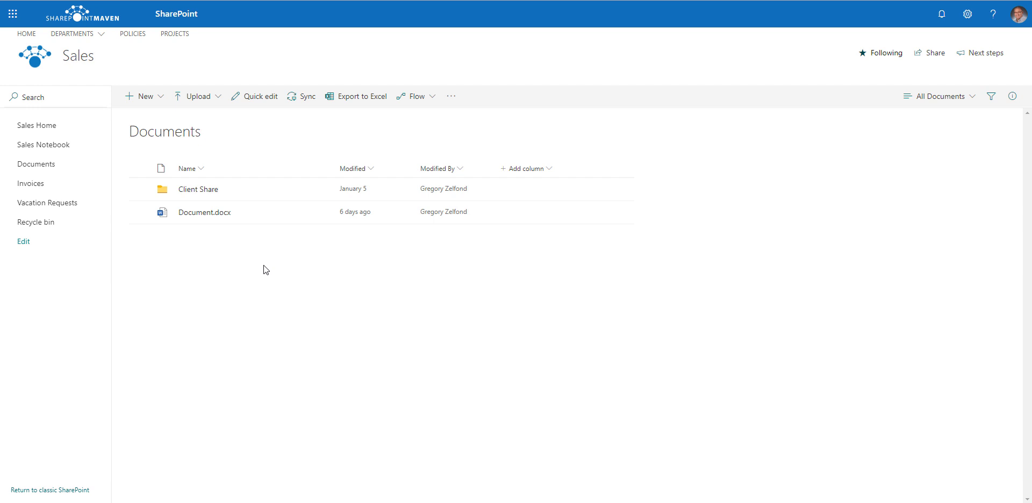
# Step: Open the full Policies document library from the Policies site, then list the department sites
pyautogui.click(130, 38)
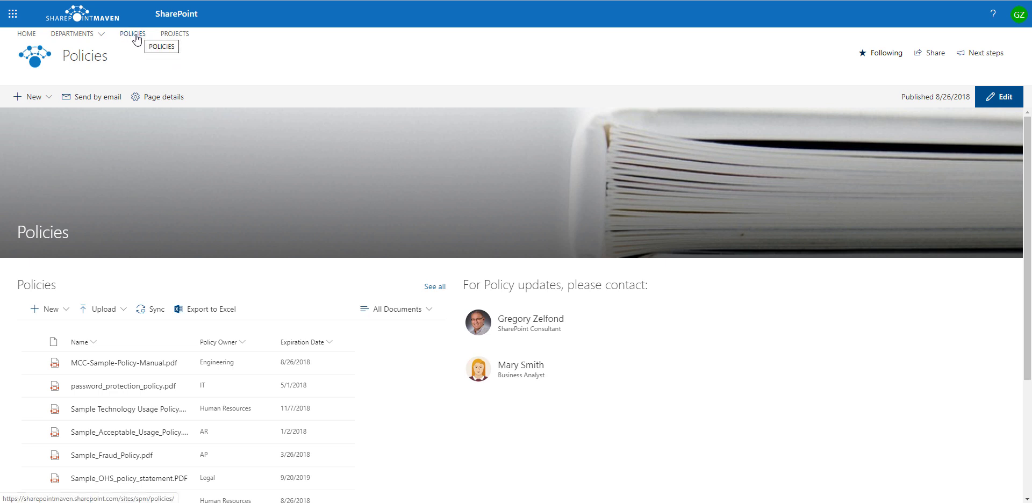
pyautogui.click(435, 286)
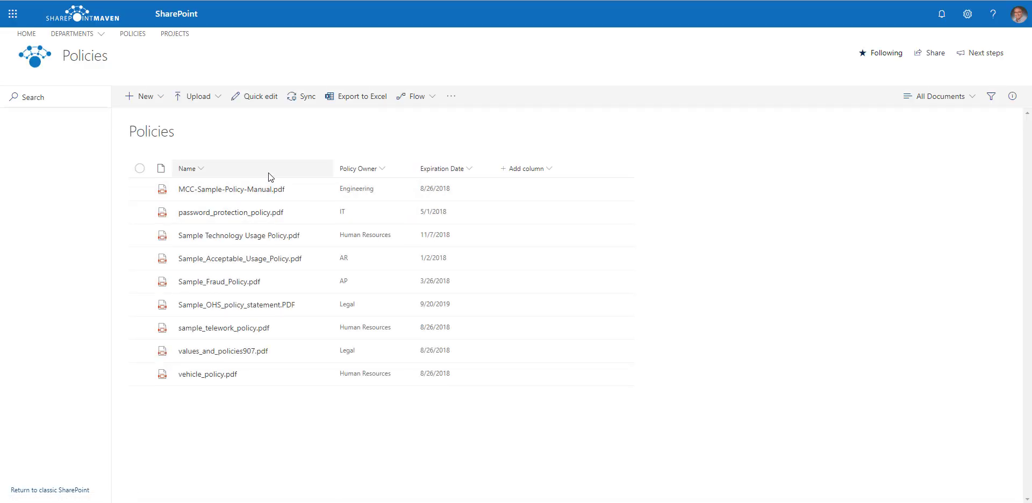
pyautogui.moveTo(272, 190)
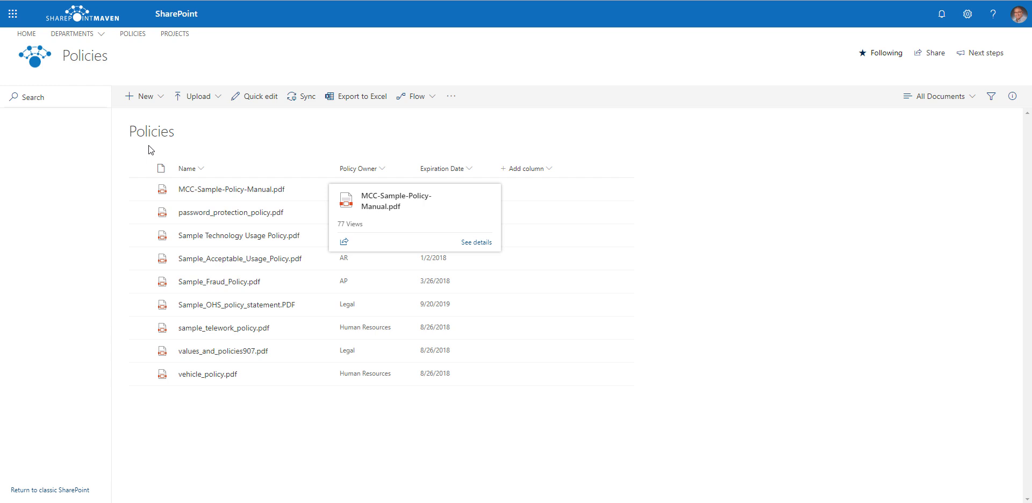
pyautogui.click(77, 34)
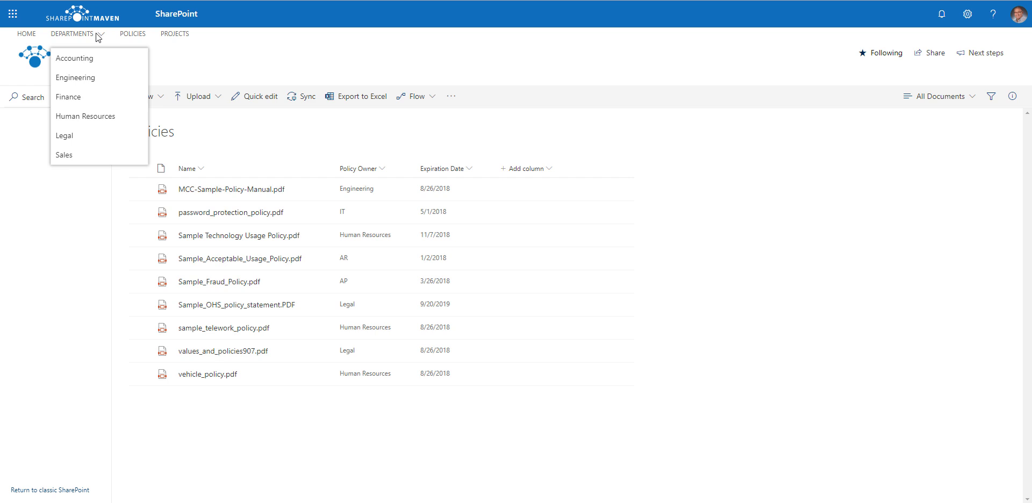
# Step: Go to the Sales site, open its Documents library, and show the New item options
pyautogui.click(84, 154)
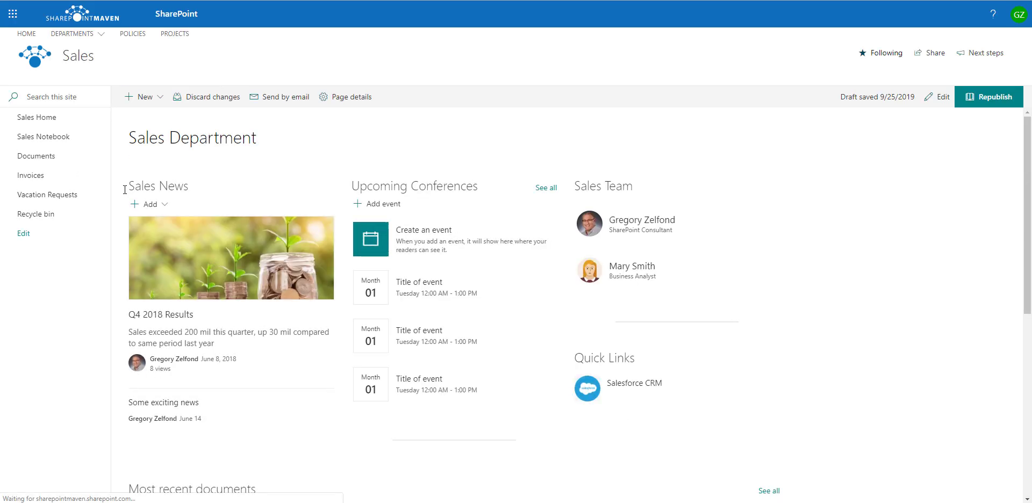
pyautogui.click(67, 156)
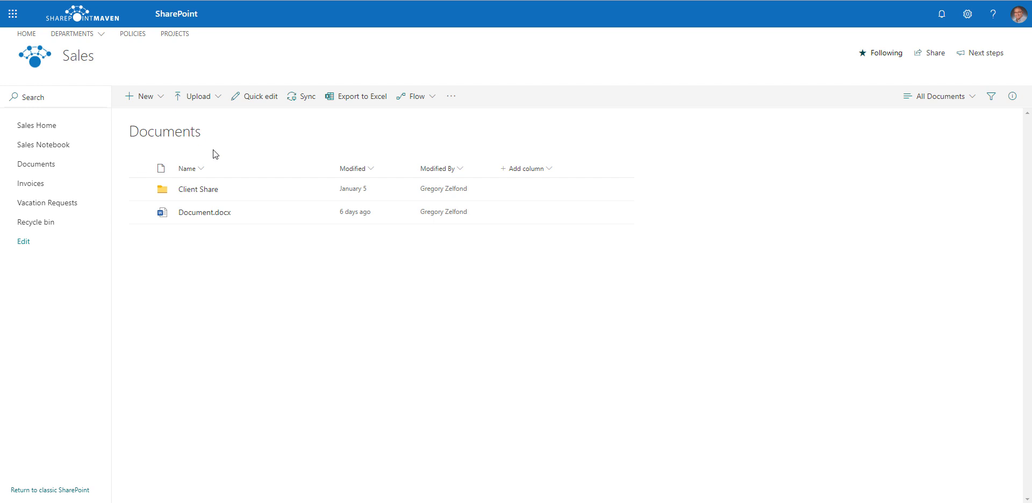
pyautogui.click(157, 102)
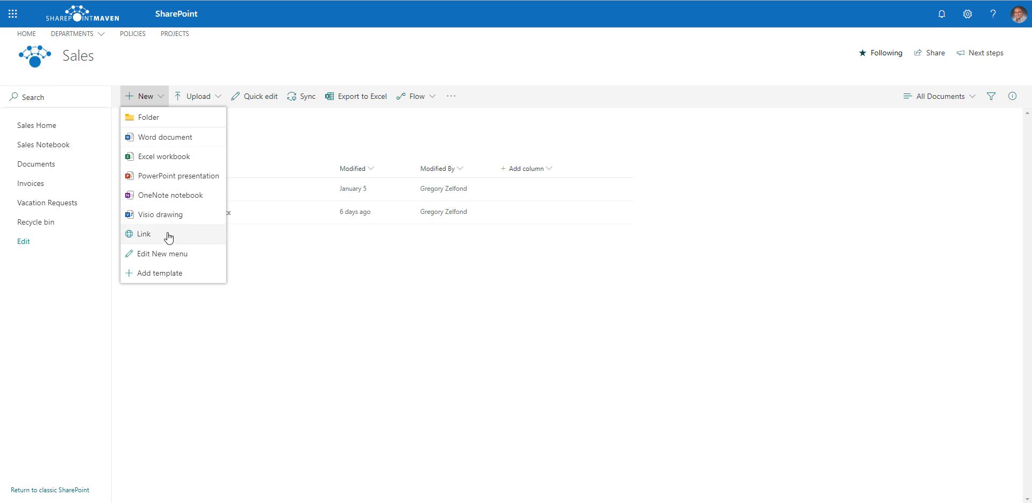
pyautogui.click(148, 235)
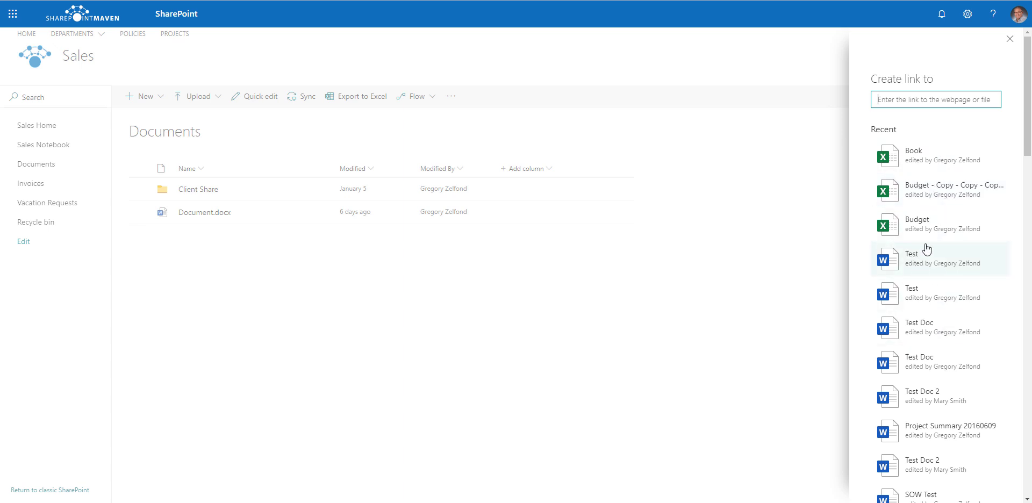
pyautogui.doubleClick(920, 264)
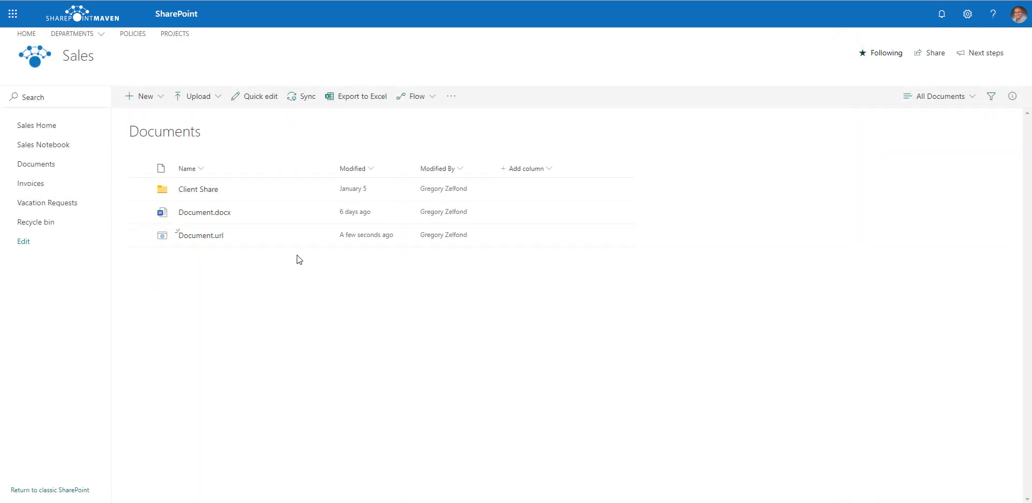
pyautogui.moveTo(185, 241)
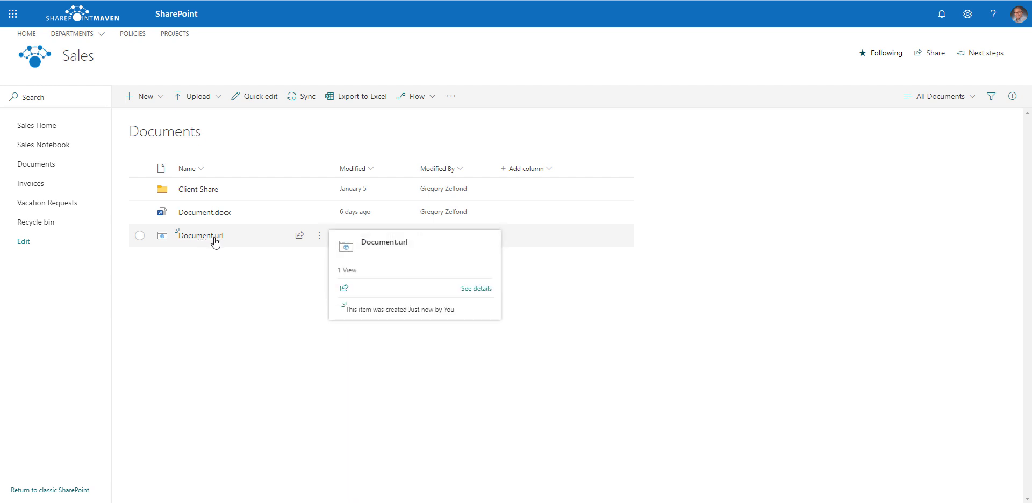
pyautogui.click(140, 236)
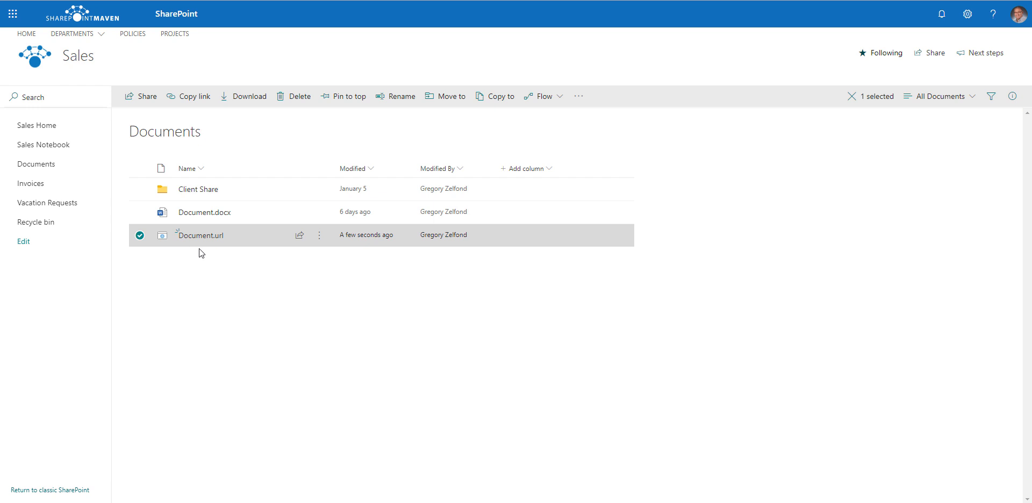
pyautogui.click(295, 99)
pyautogui.click(517, 284)
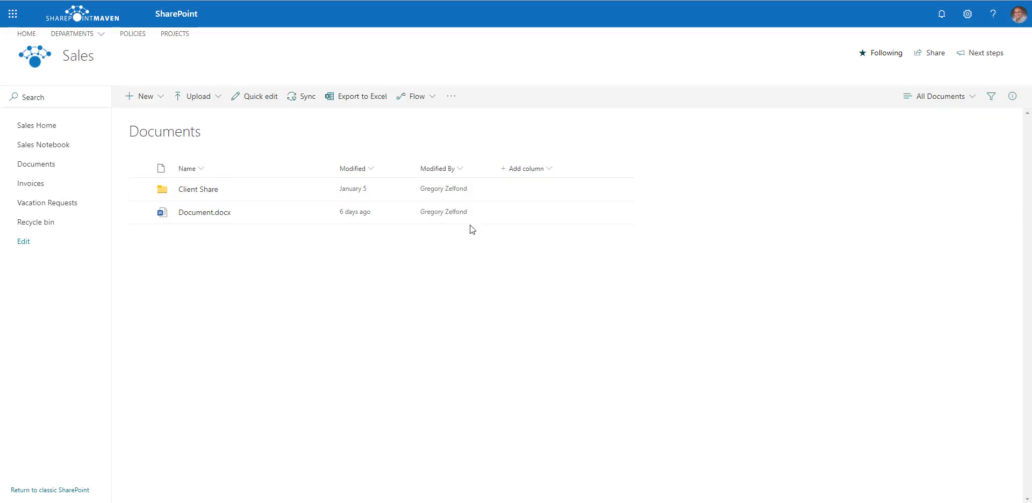
# Step: In the full Policies library, copy a link to MCC-Sample-Policy-Manual.pdf
pyautogui.click(135, 35)
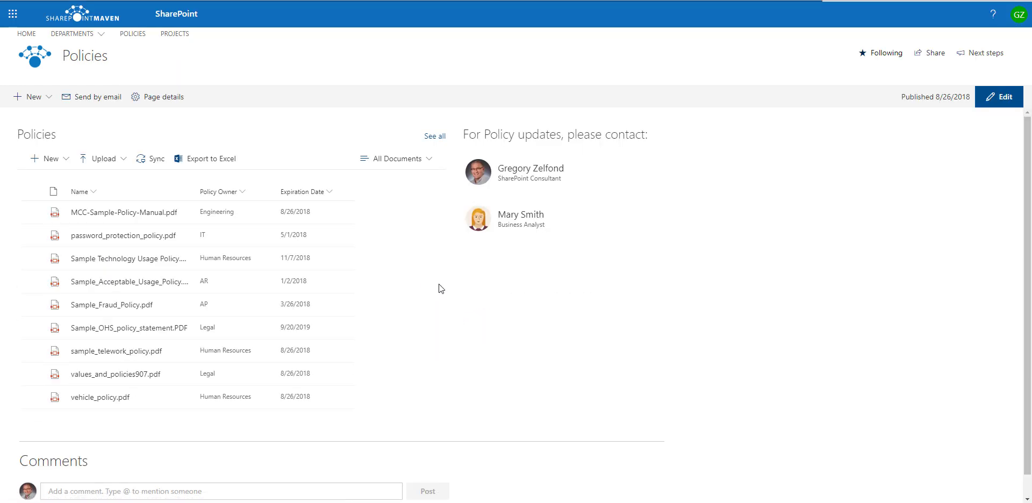
pyautogui.click(436, 287)
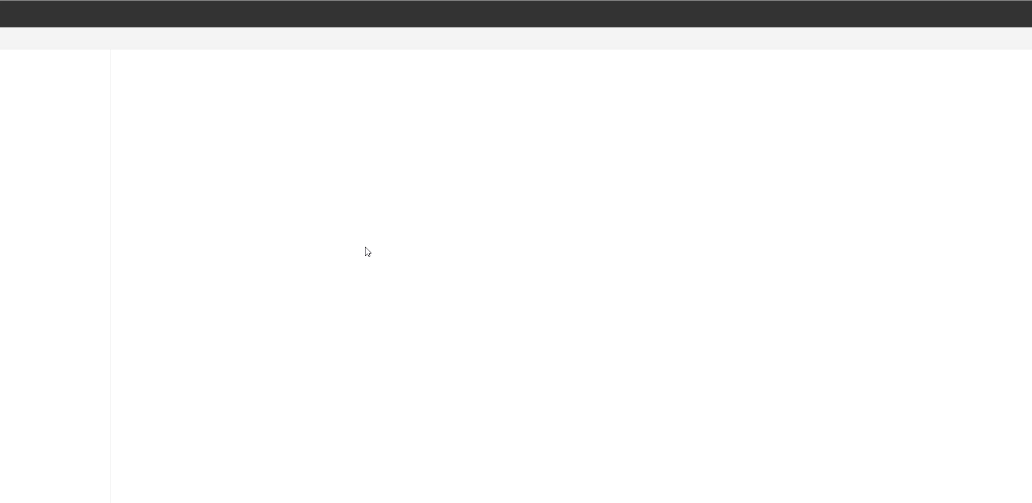
pyautogui.rightClick(232, 189)
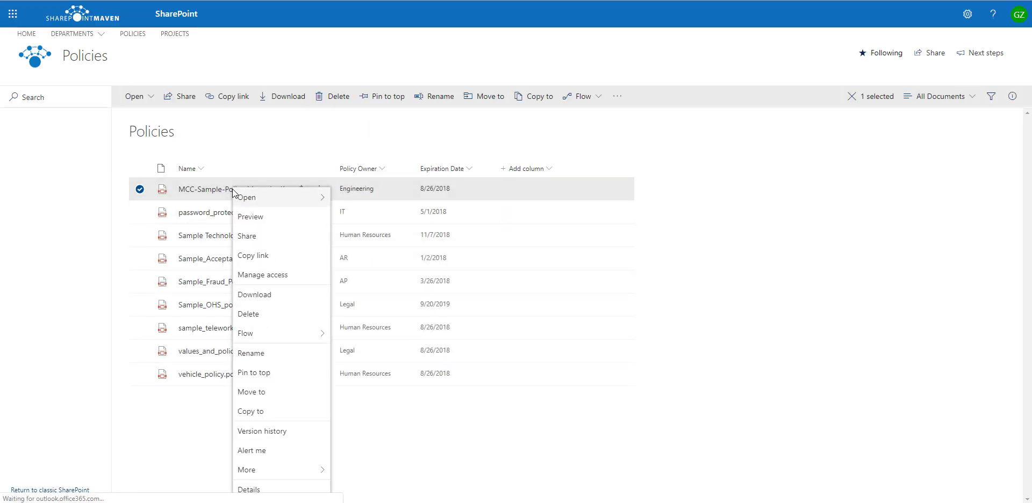
pyautogui.click(260, 261)
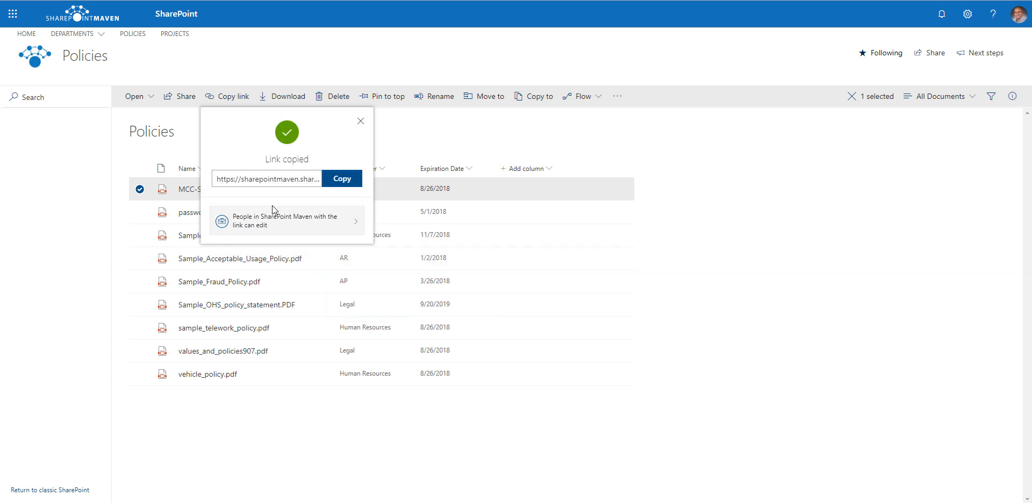
# Step: Restrict the copied link to People with existing access and apply it
pyautogui.click(296, 228)
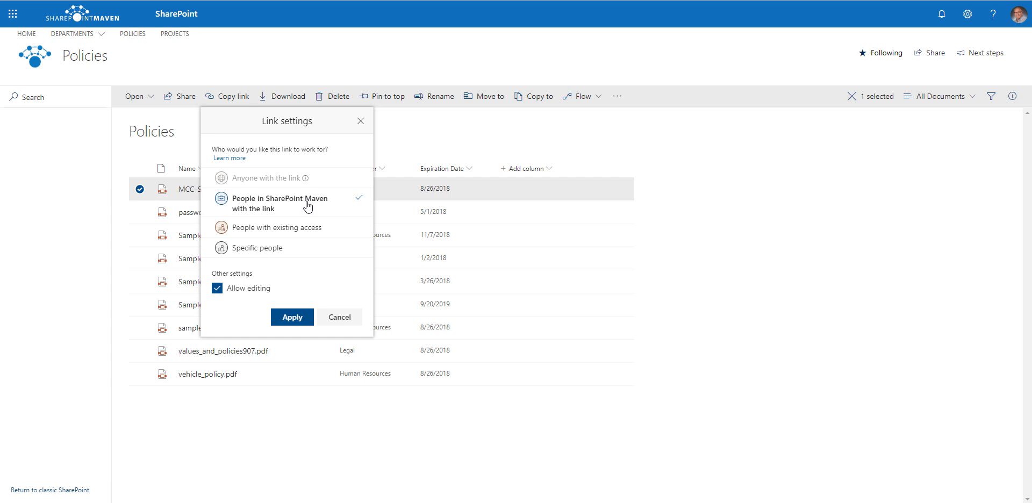
pyautogui.click(275, 231)
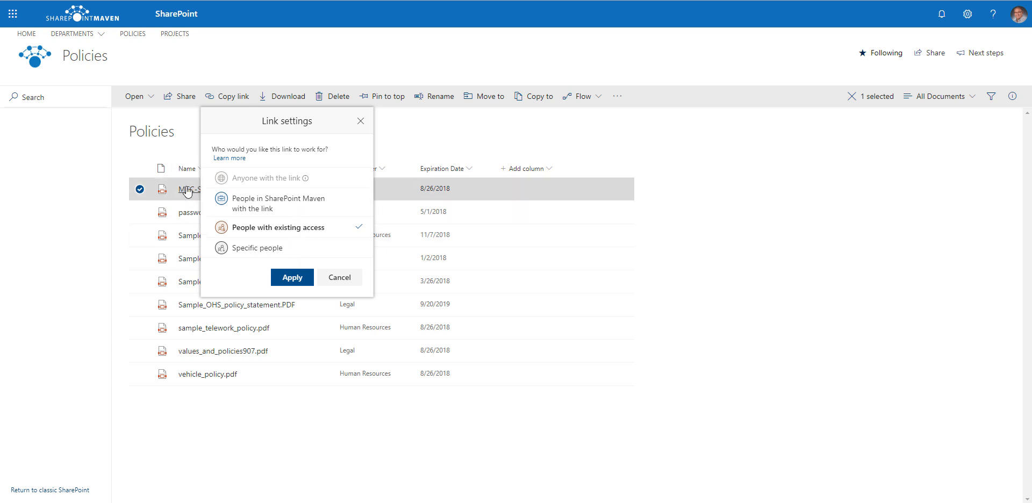
pyautogui.click(293, 278)
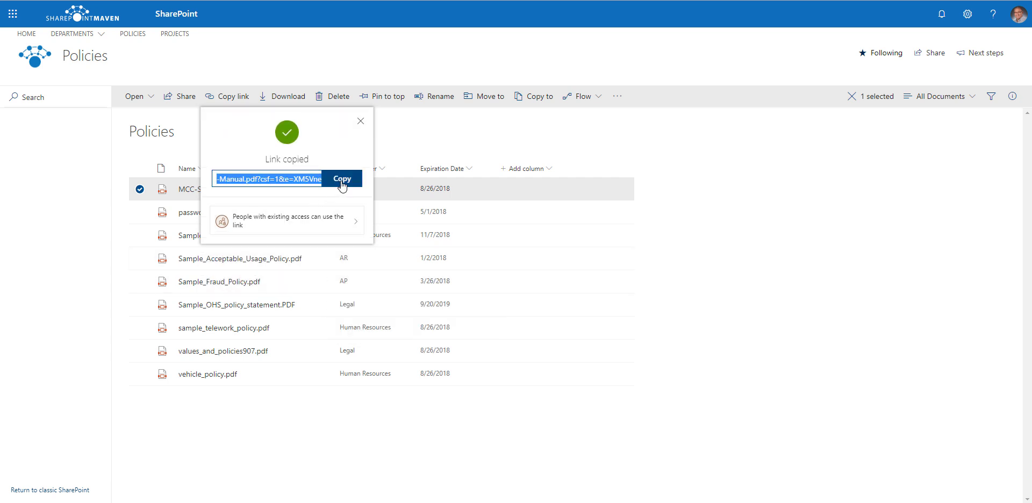
pyautogui.click(360, 123)
pyautogui.moveTo(81, 34)
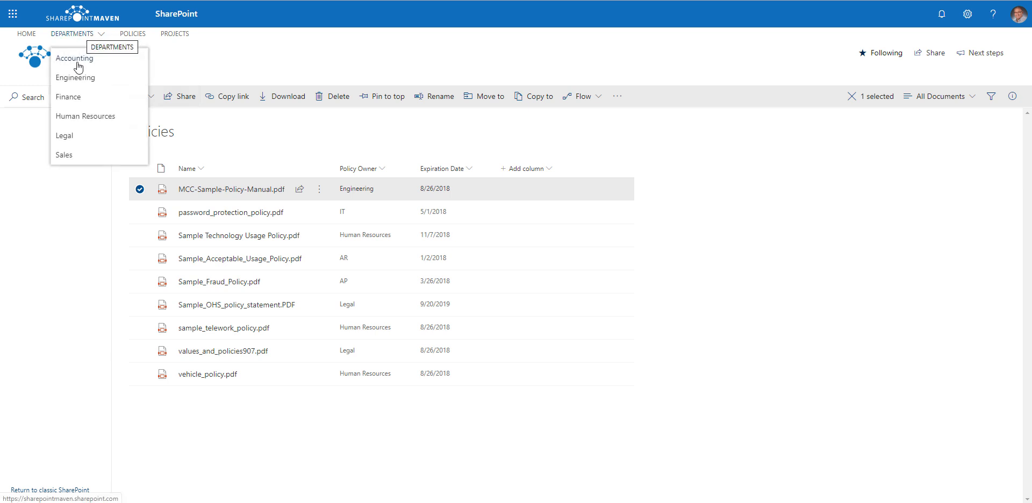
# Step: In Sales Documents, create a link item named 'Sales Policy' from the pasted policy manual URL
pyautogui.click(77, 156)
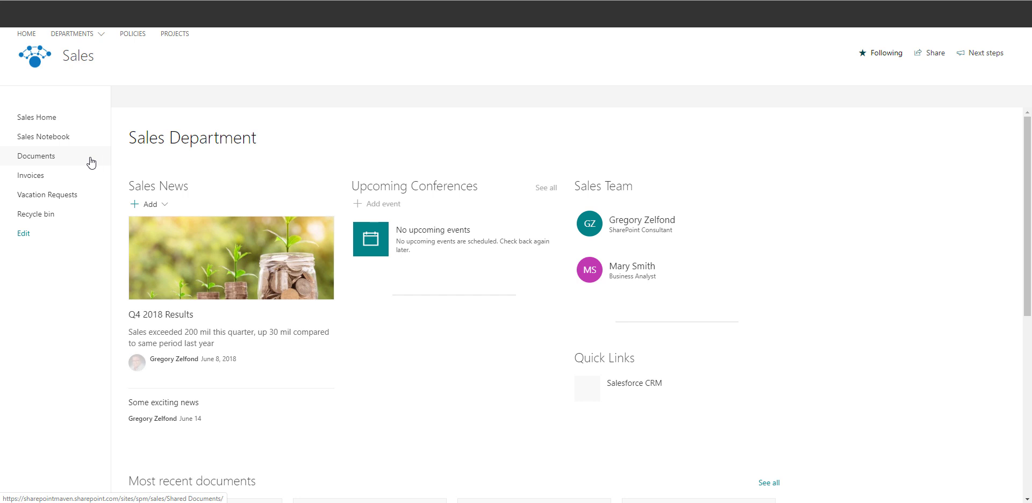
pyautogui.click(49, 159)
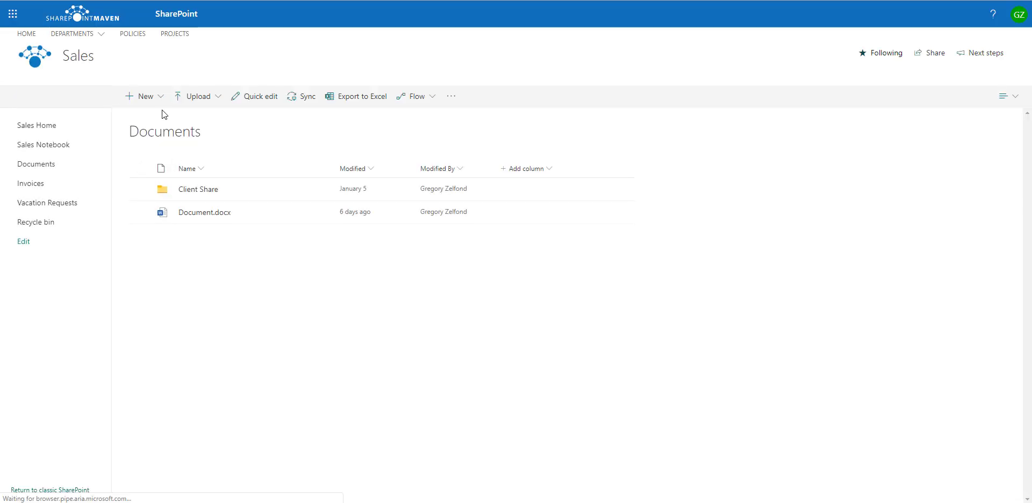
pyautogui.click(163, 102)
pyautogui.click(157, 233)
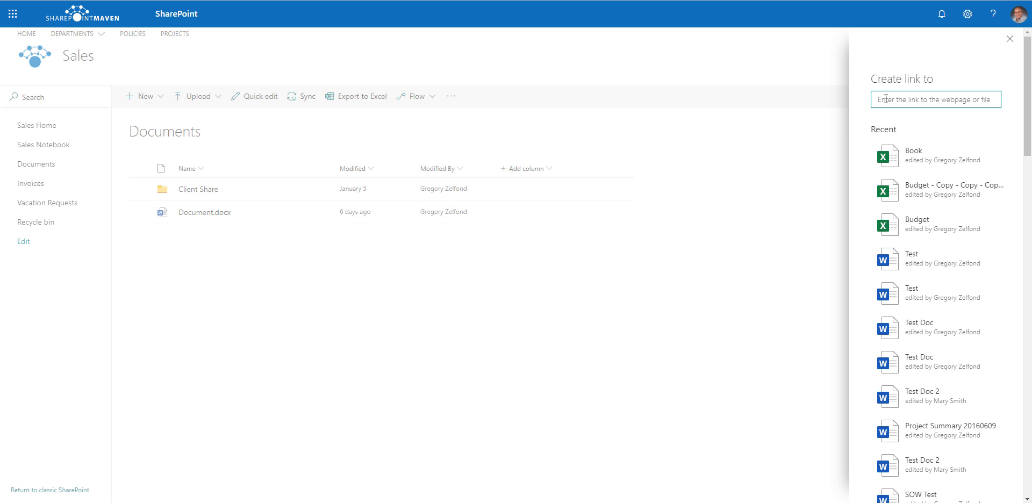
pyautogui.hotkey('ctrl', 'v')
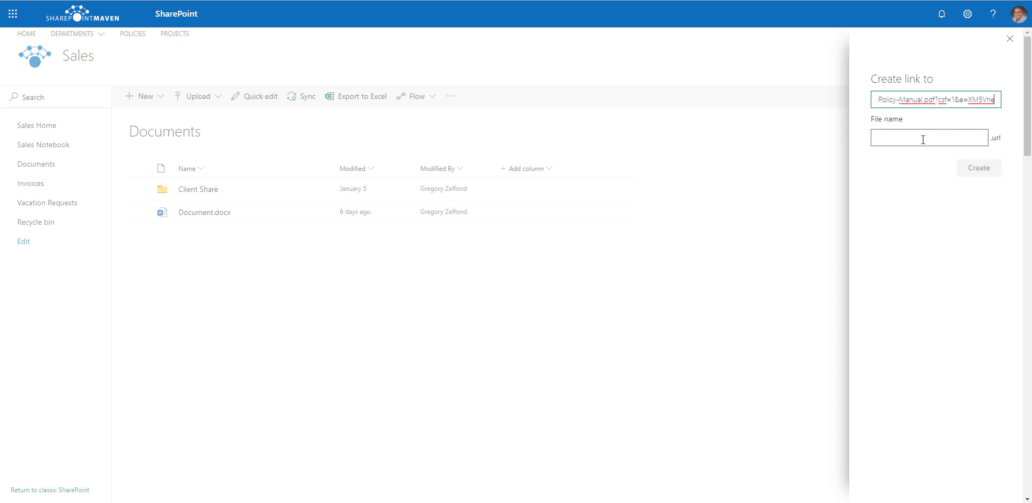
pyautogui.click(913, 138)
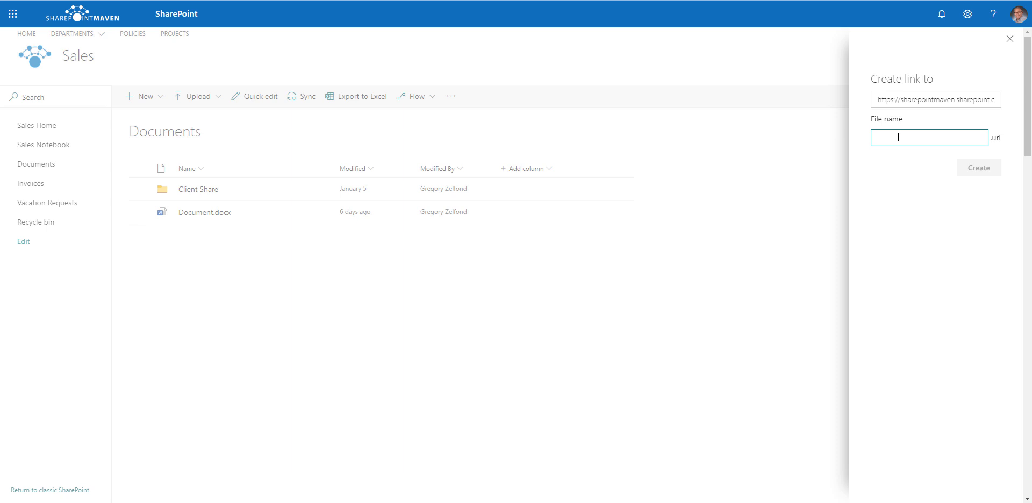
pyautogui.write('Sales Policy')
pyautogui.click(984, 169)
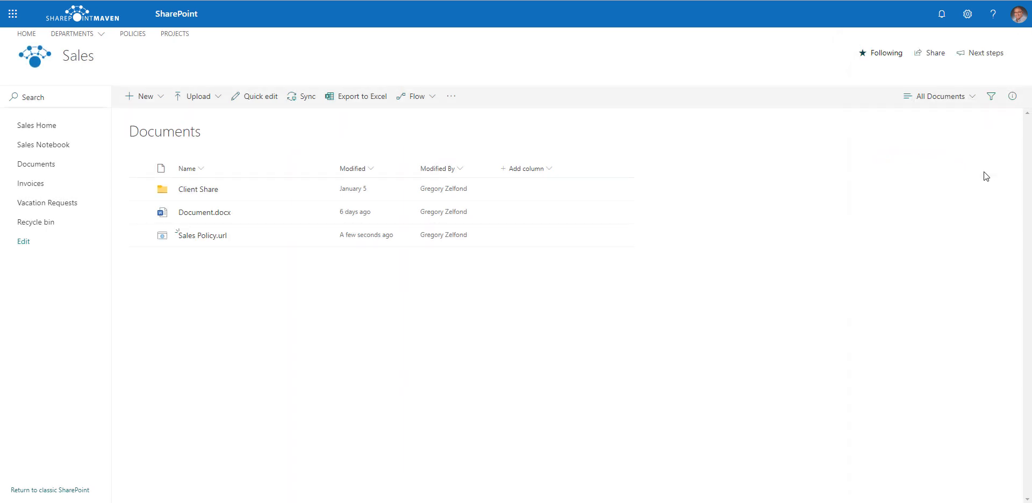
pyautogui.moveTo(211, 238)
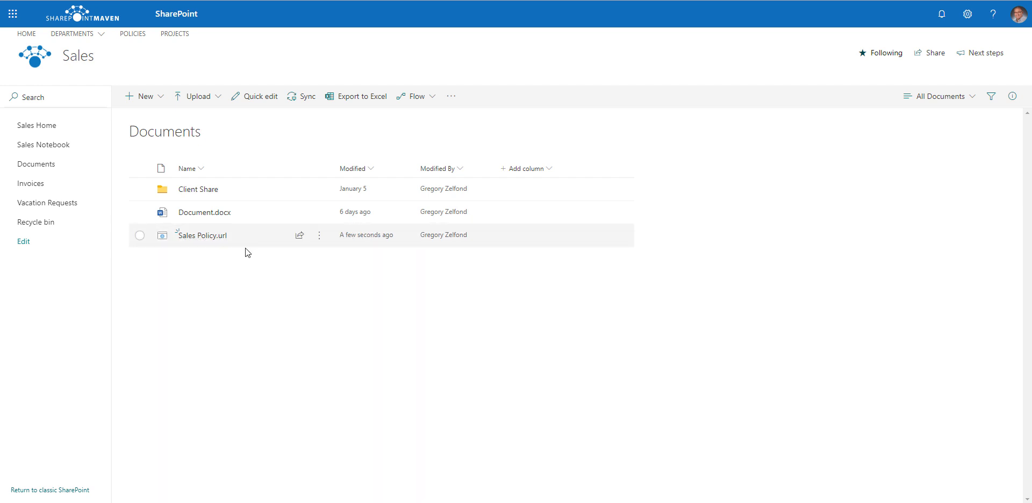
pyautogui.click(214, 237)
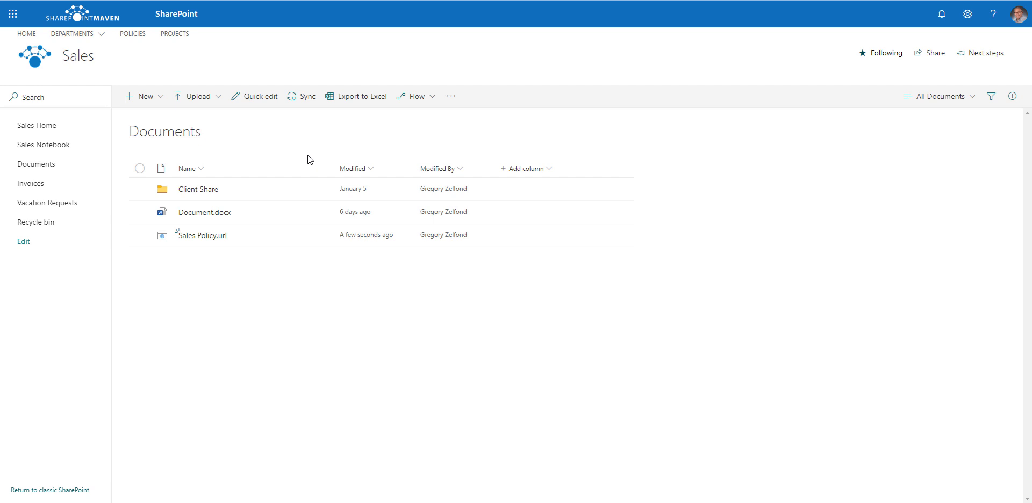
pyautogui.moveTo(271, 233)
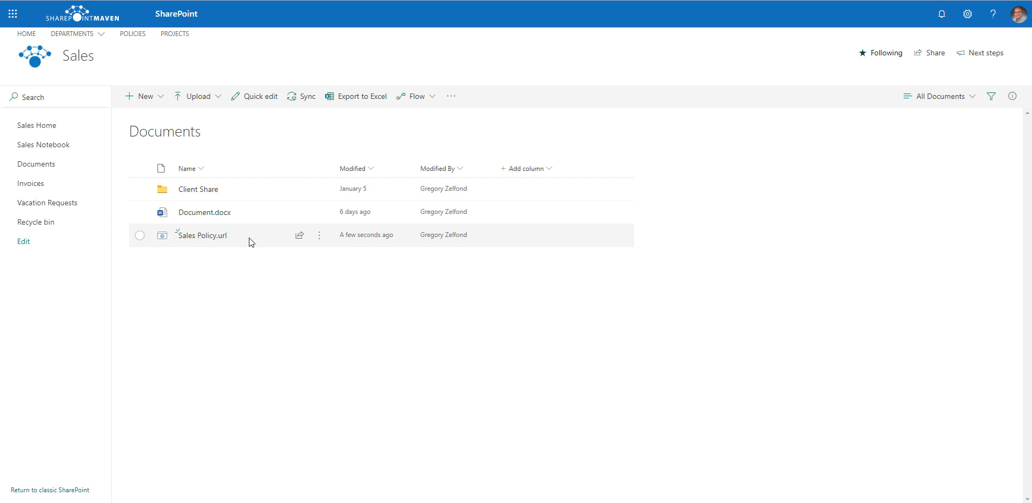
pyautogui.moveTo(239, 240)
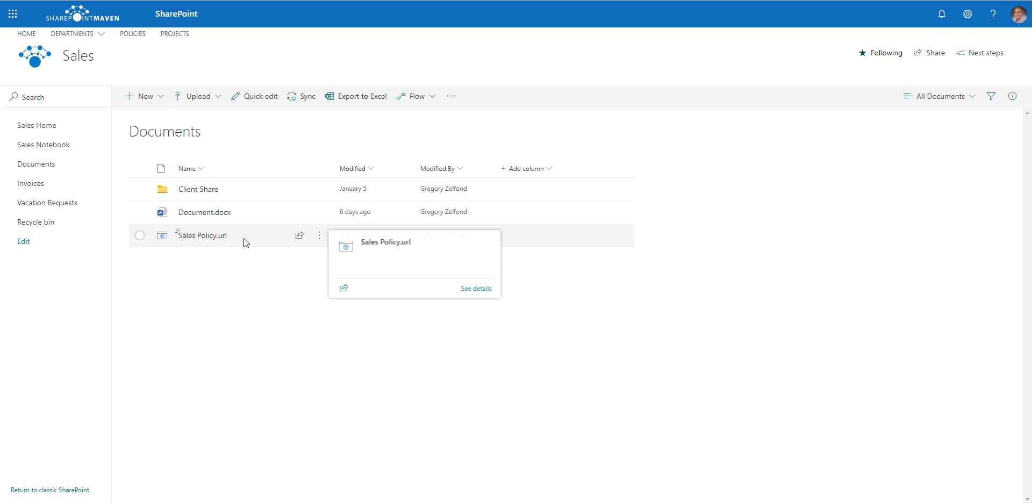
# Step: Move Sales Policy.url into the Client Share folder of the current library
pyautogui.click(139, 235)
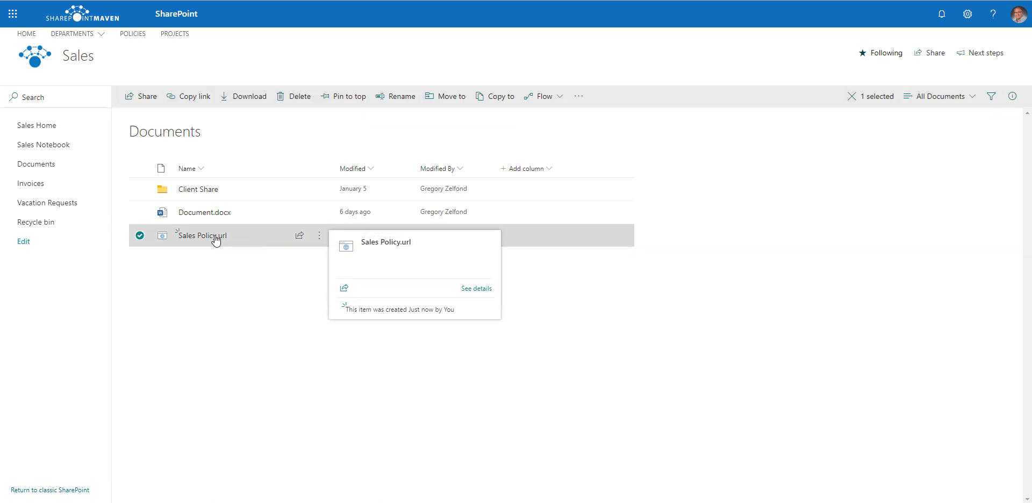
pyautogui.moveTo(246, 235); pyautogui.dragTo(323, 215)
pyautogui.click(461, 98)
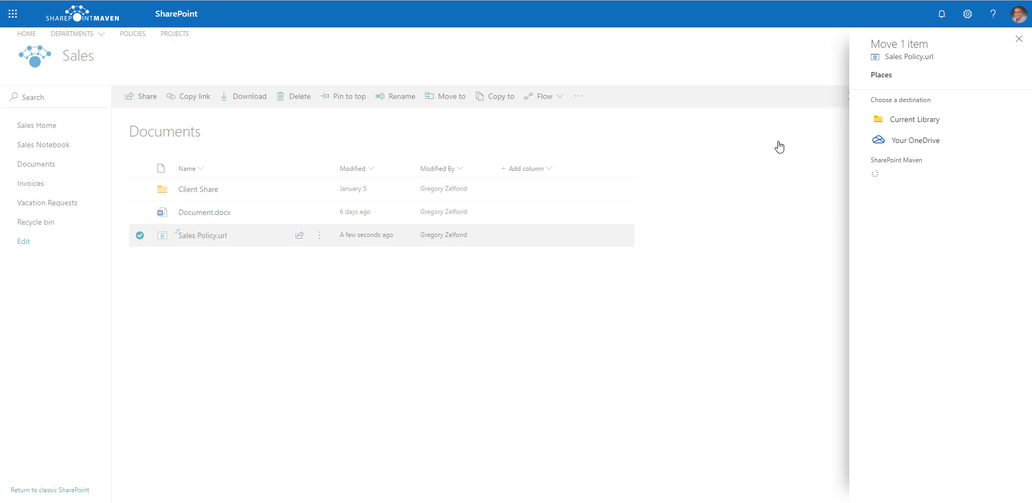
pyautogui.click(911, 118)
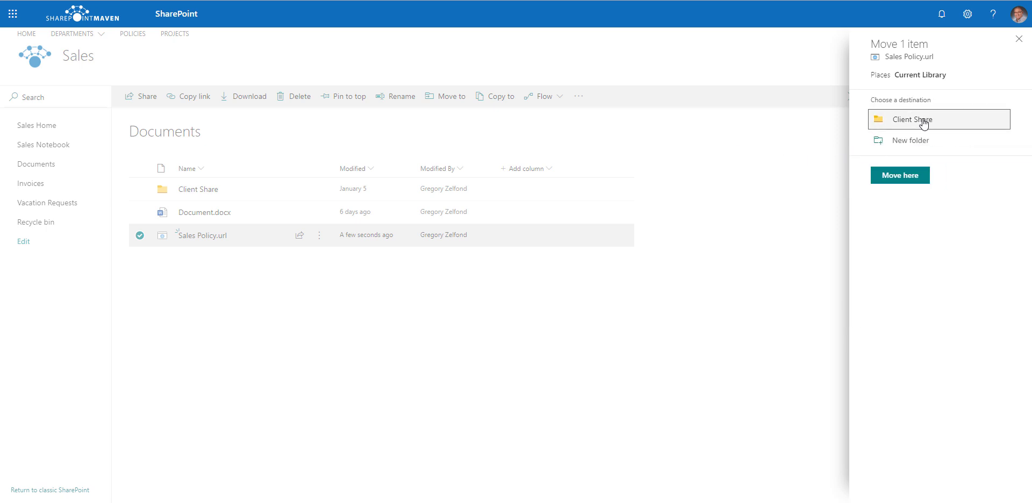
pyautogui.click(921, 122)
pyautogui.click(906, 196)
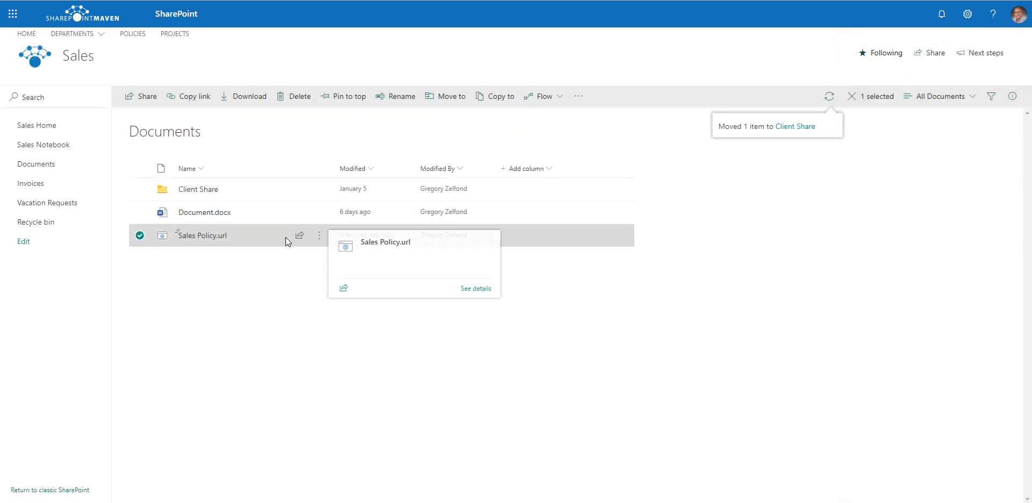
# Step: Open Client Share, return to Documents, and reopen Client Share to see Sales Policy.url
pyautogui.click(208, 190)
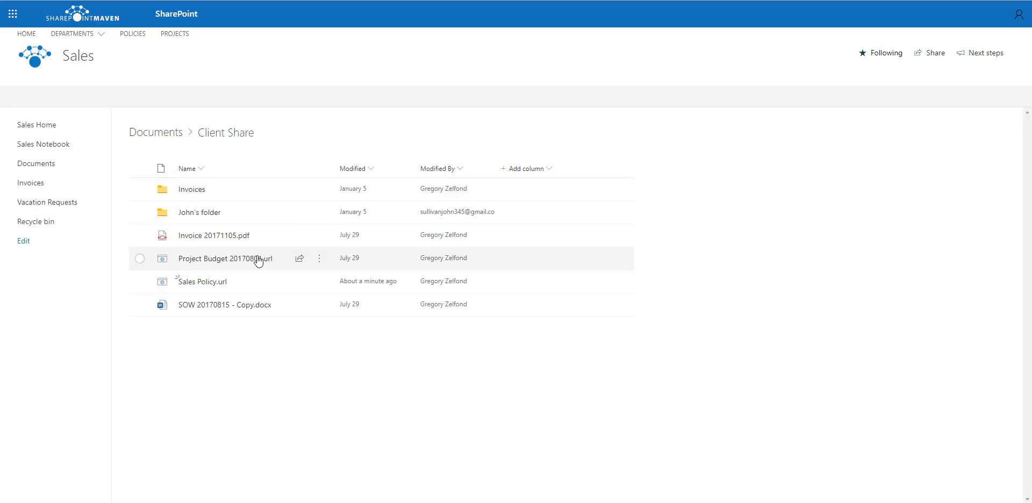
pyautogui.moveTo(221, 288)
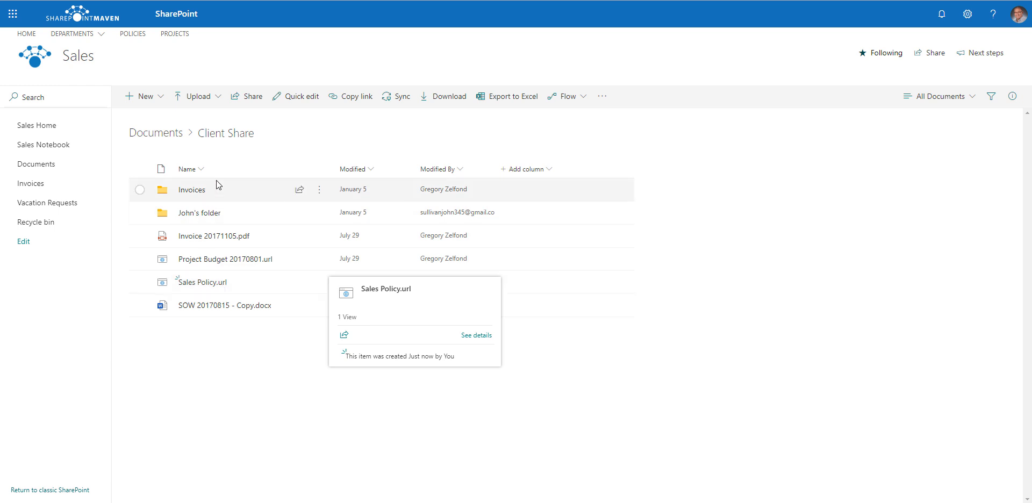
pyautogui.click(154, 133)
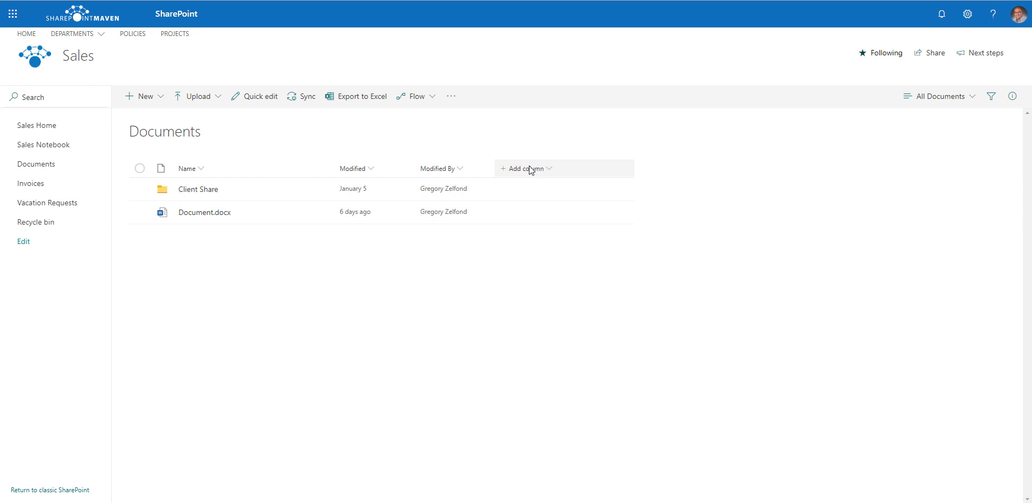
pyautogui.click(198, 189)
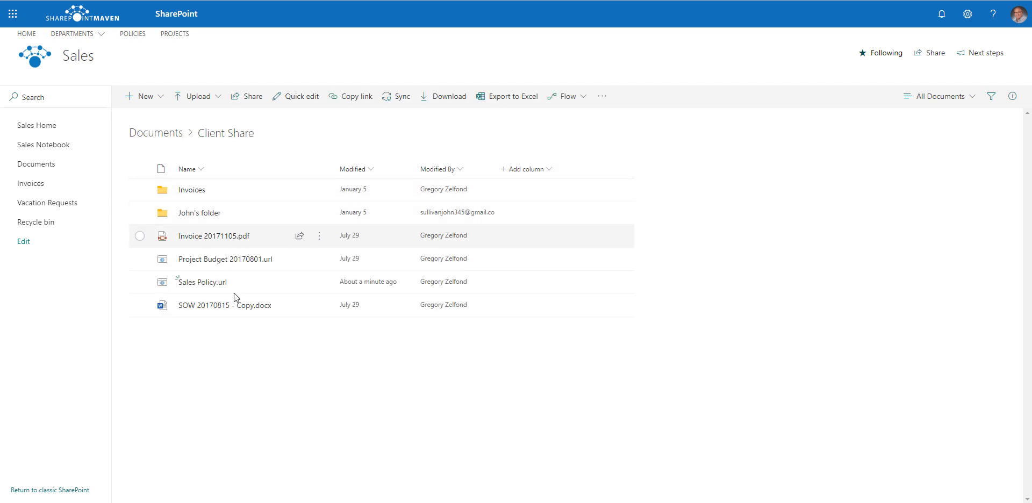